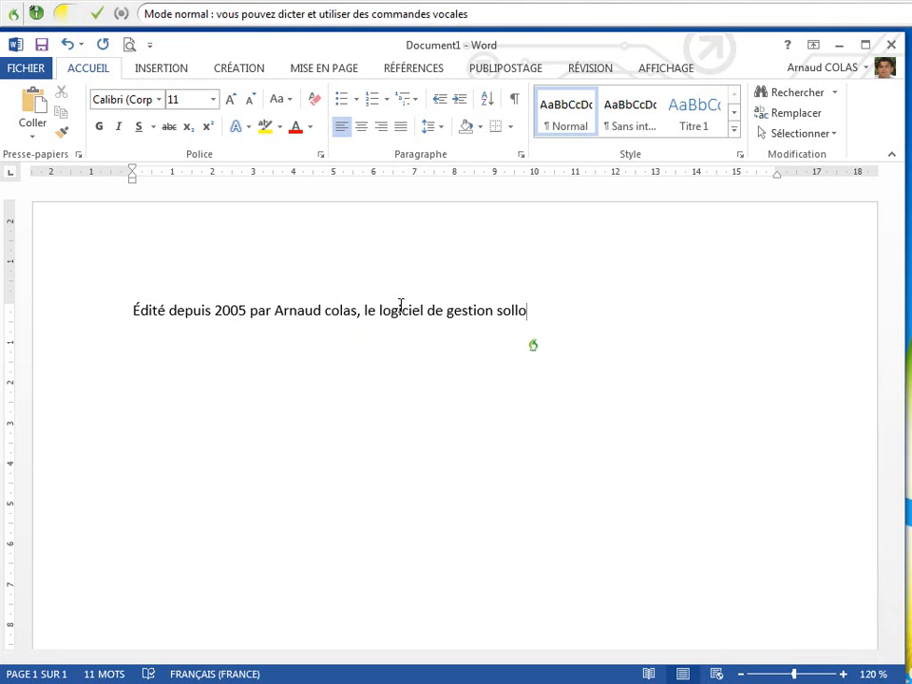
Step: Dictate how sollo serves companies in any field of activity, ending with "Une solution adossée inéluctablement, à la notion de service."
text(s'emploie à répondre à toutes les prérogatives courantes des entreprises)
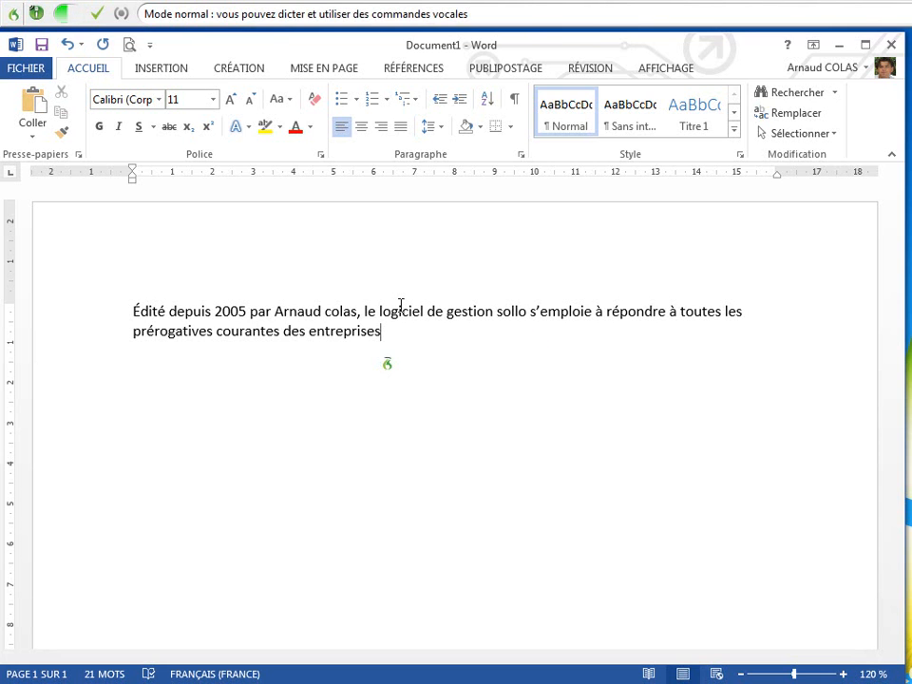
text( quelques soit leur domaine d’activité.)
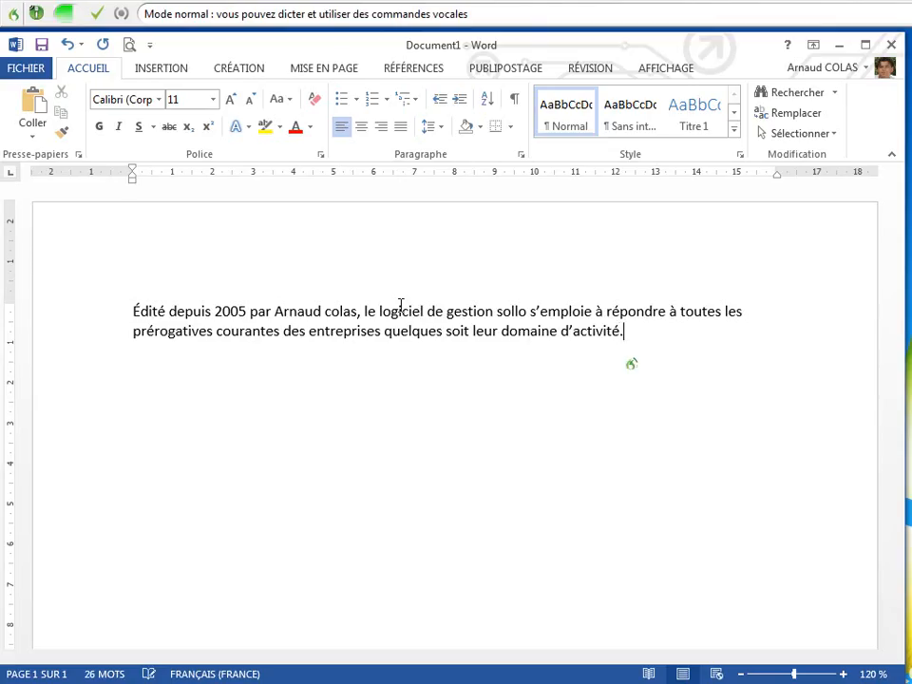
text( Une solution adossée)
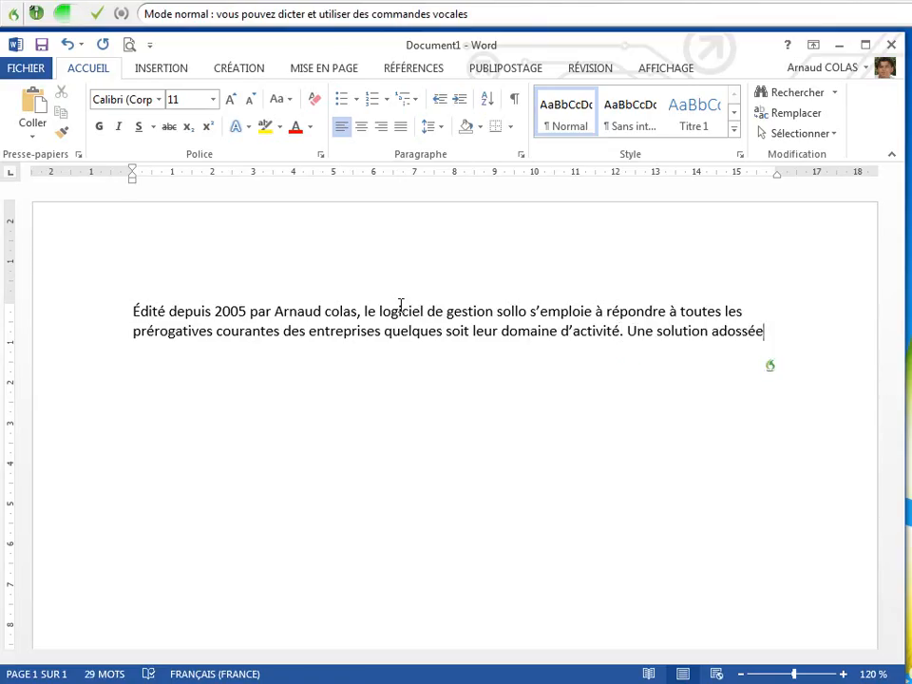
text( inéluctablement, à la notion de service.)
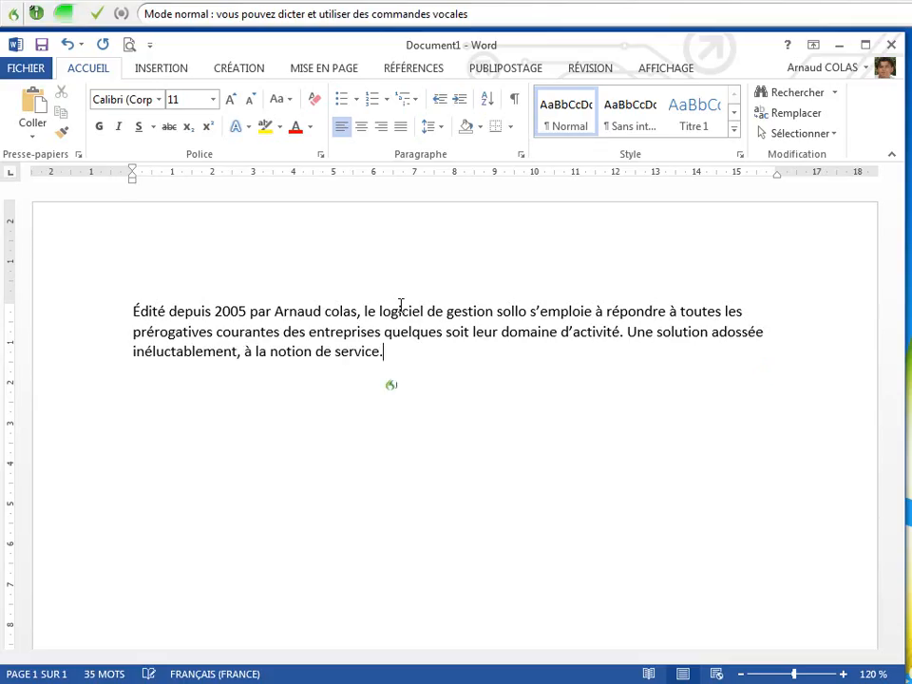
Step: Dictate "Son fondateur n’envisageons pas devrait autrement qu’en accompagnant chaque entreprise deux à Al Z. Reprenons à petit.", start a new paragraph and turn the microphone off
text( Son fondateur n’envisageons pas)
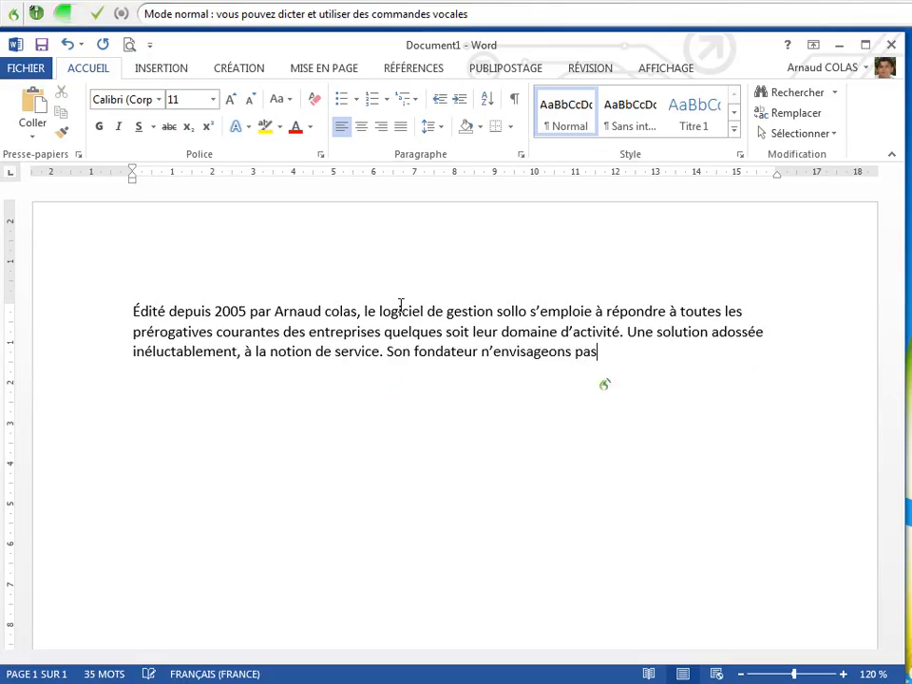
text( devrait autrement)
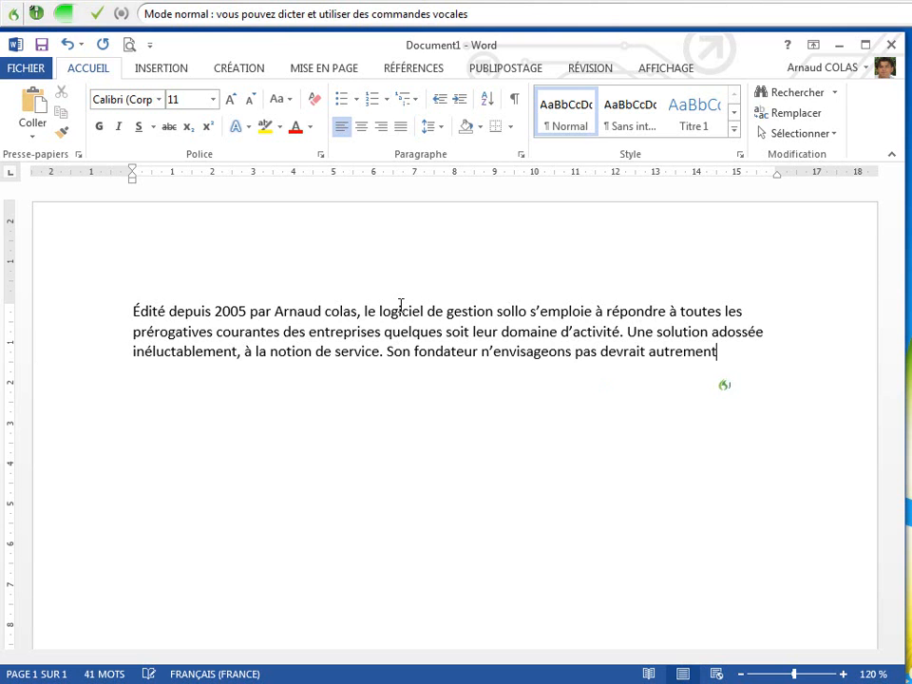
text( qu’en accompagnant chaque entreprise deux à)
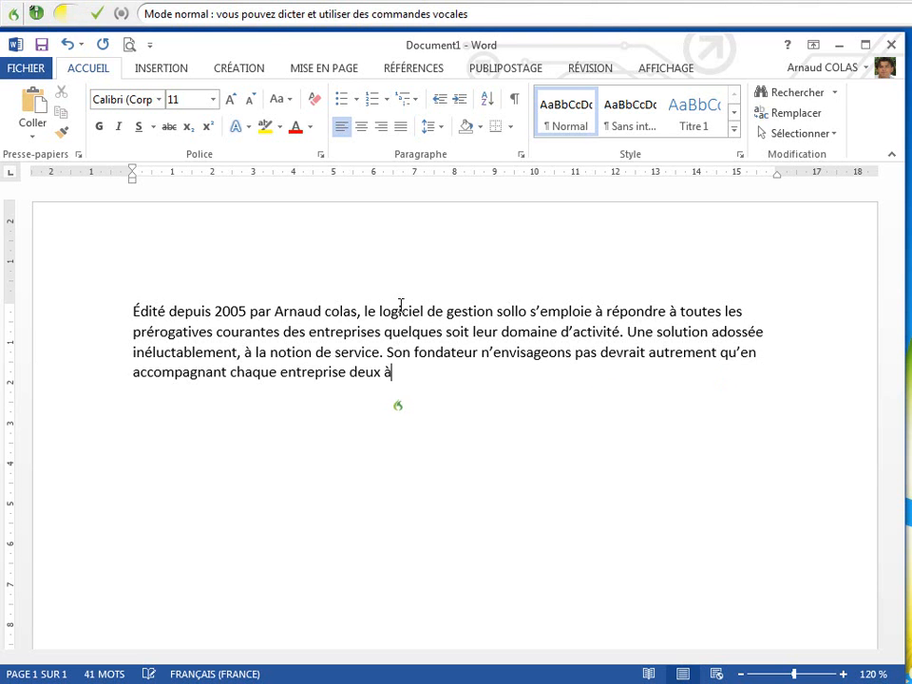
text( Al Z. Reprenons à petit.)
key(Return)
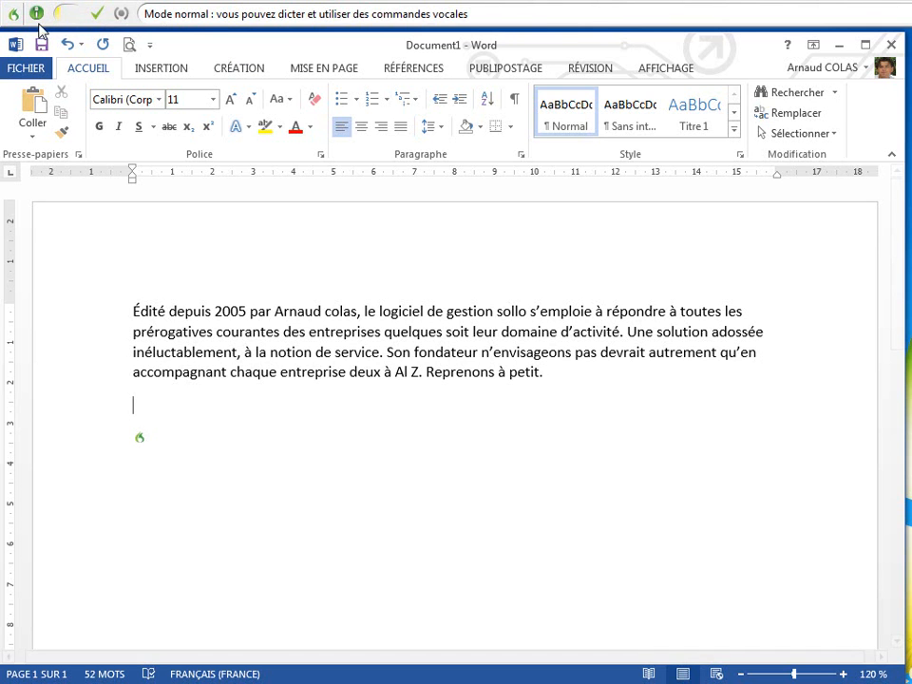
click(36, 13)
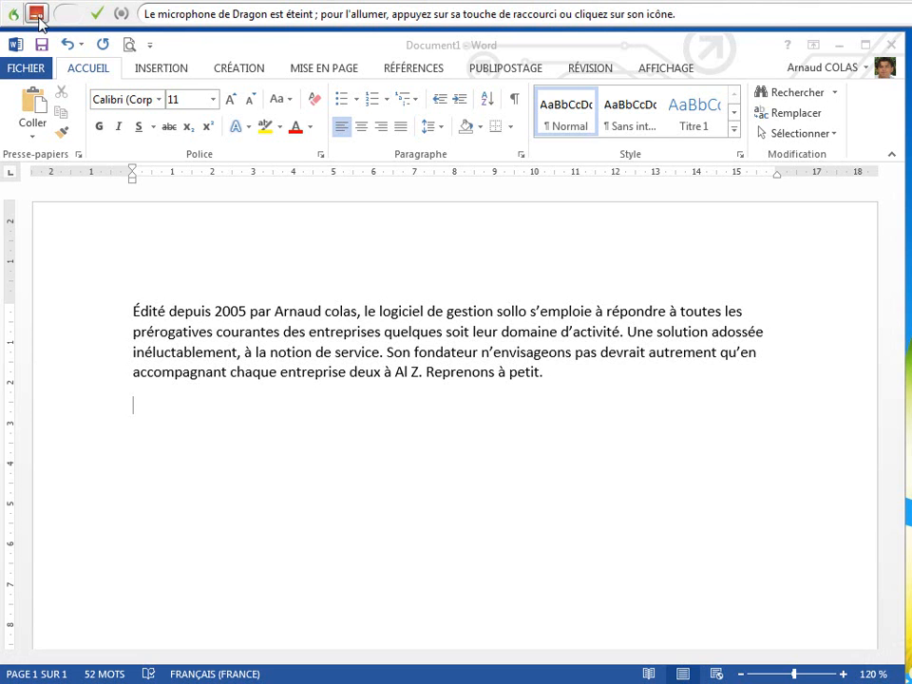
Step: Replace "à petit." at the paragraph's end with "..." and correct "Al Z" to "A à Z"
click(499, 372)
shift+click(545, 373)
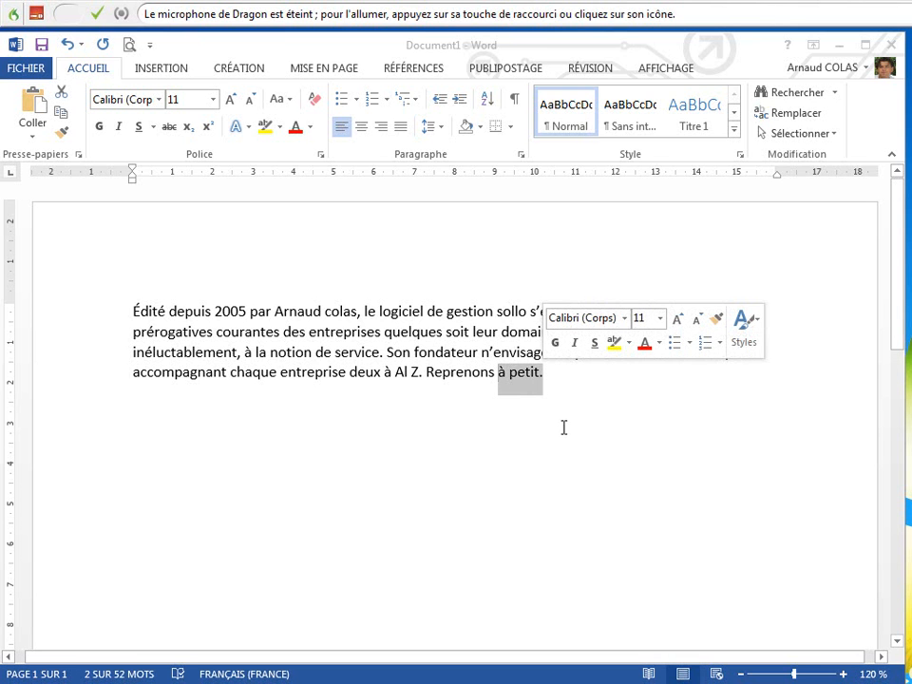
text(...)
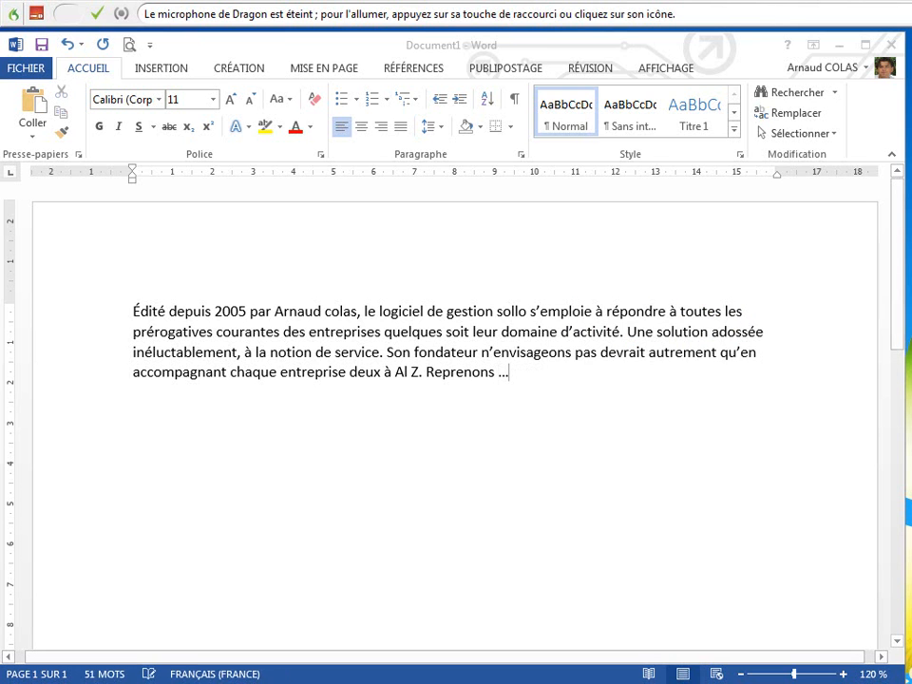
key(Down)
key(BackSpace)
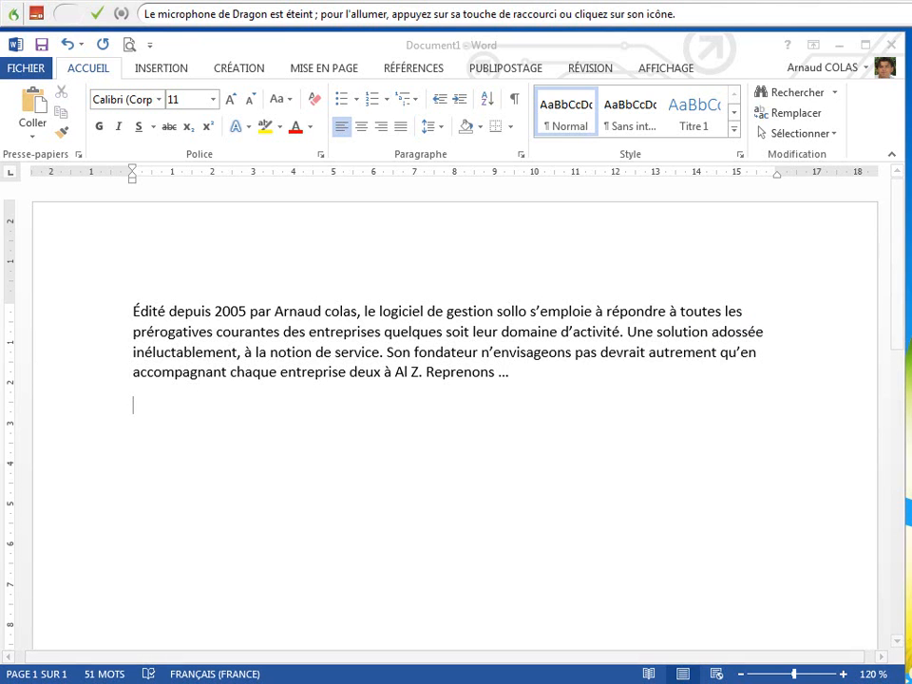
drag(408, 372, 402, 374)
text(à)
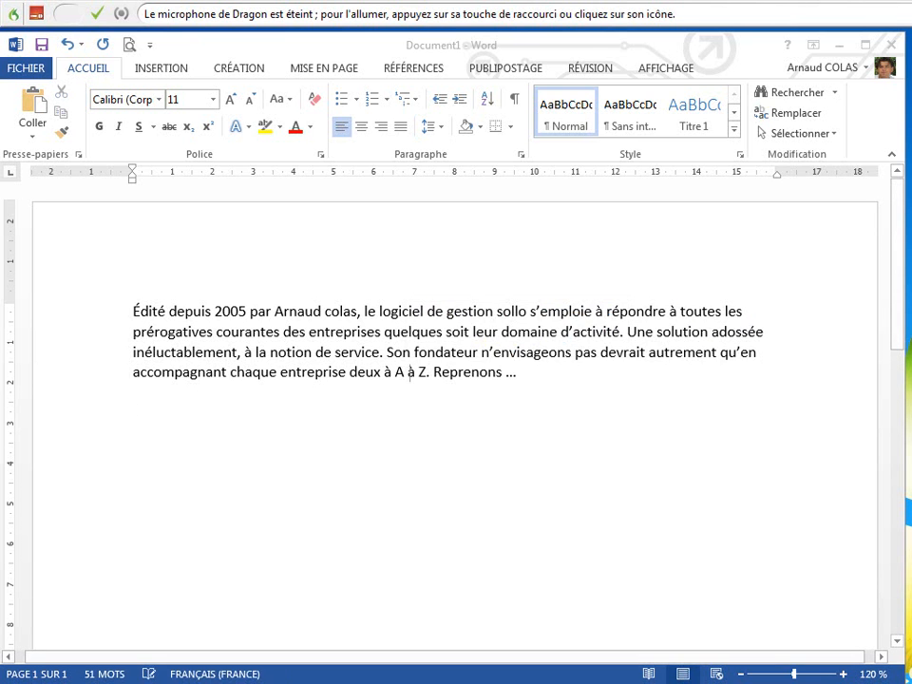
click(287, 421)
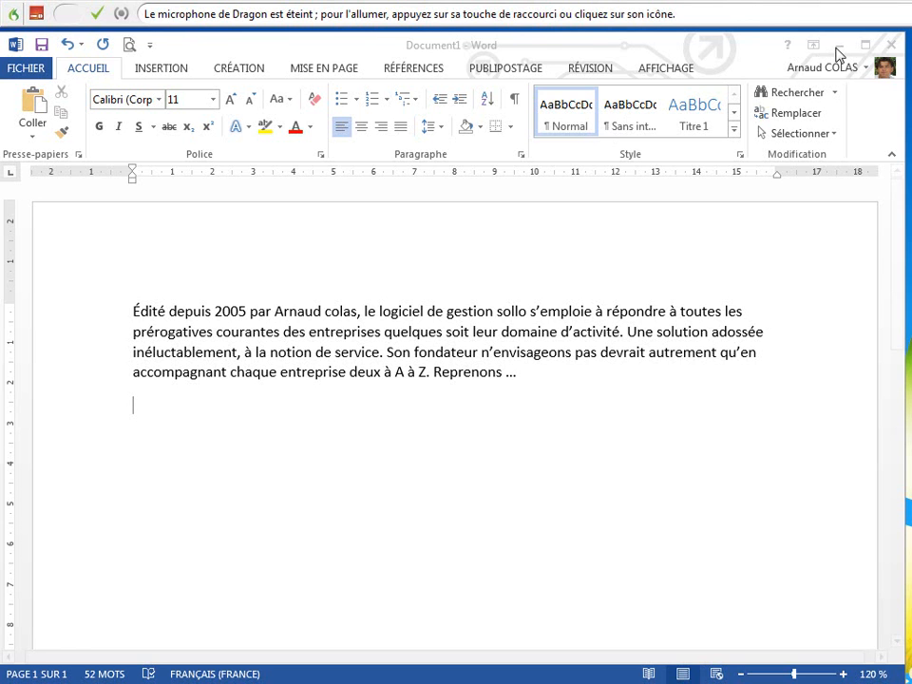
Step: Minimize the document, switch to Gmail in Chrome and start a reply to the magazine's 8 April message
drag(278, 441, 126, 310)
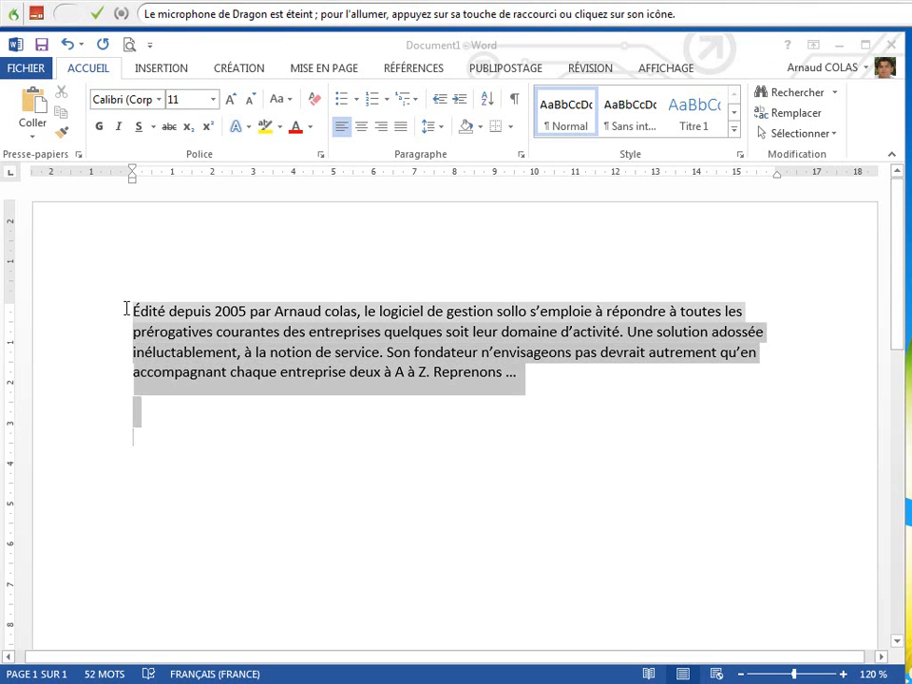
click(840, 48)
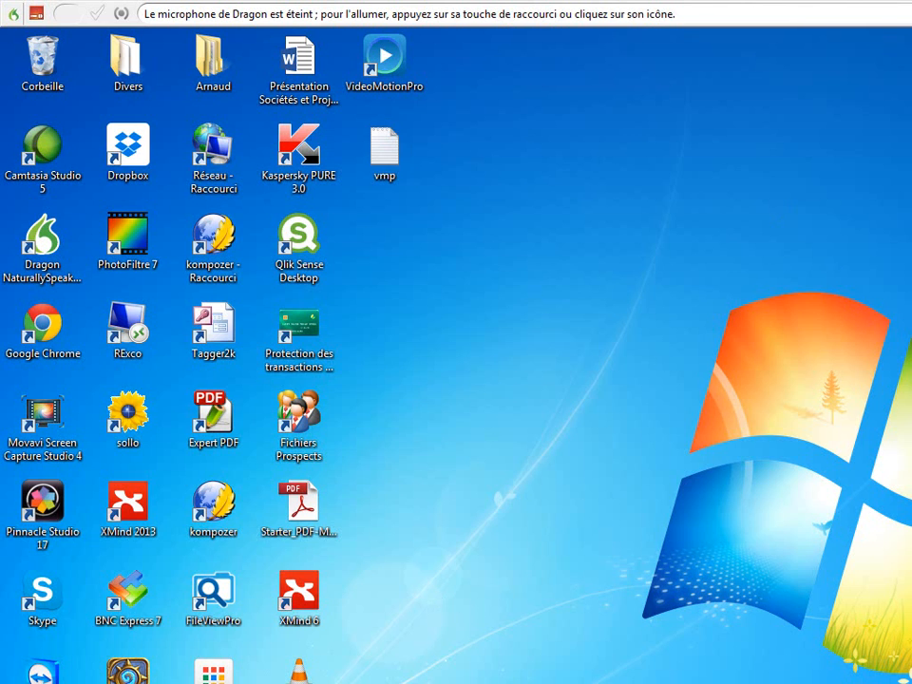
key(alt+Tab)
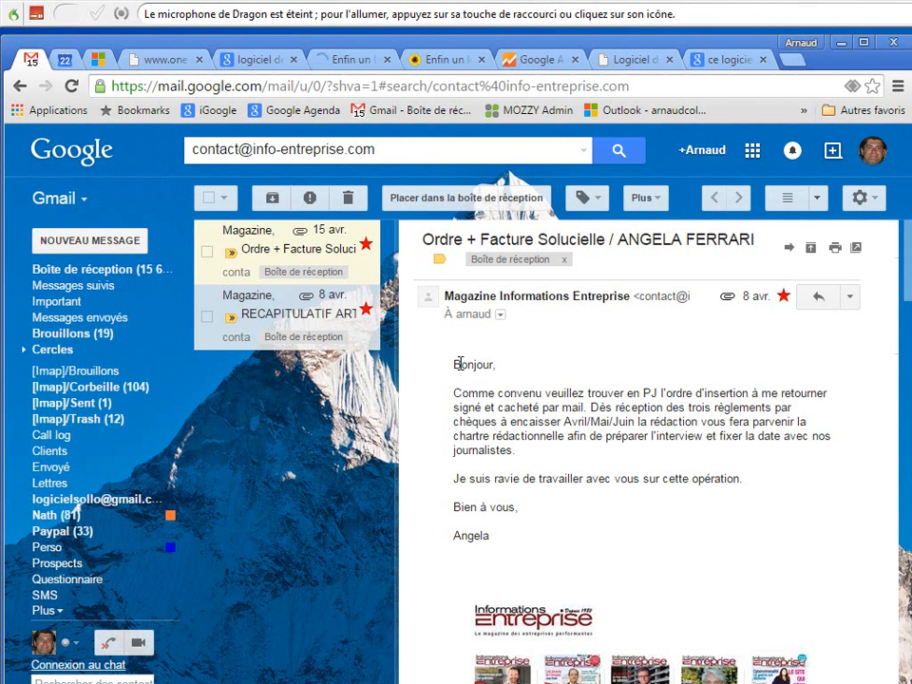
drag(454, 366, 569, 473)
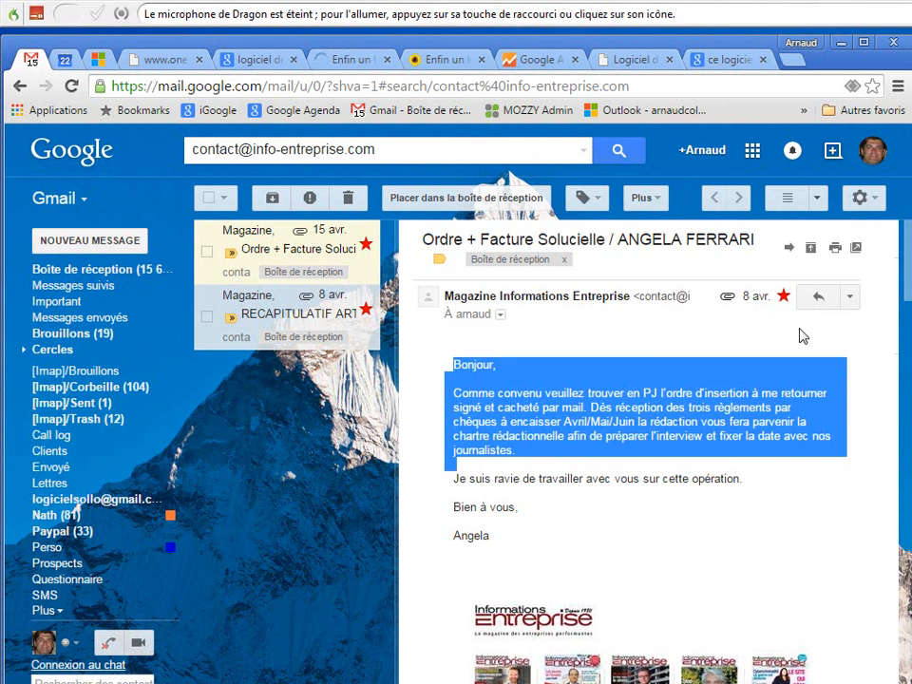
click(818, 299)
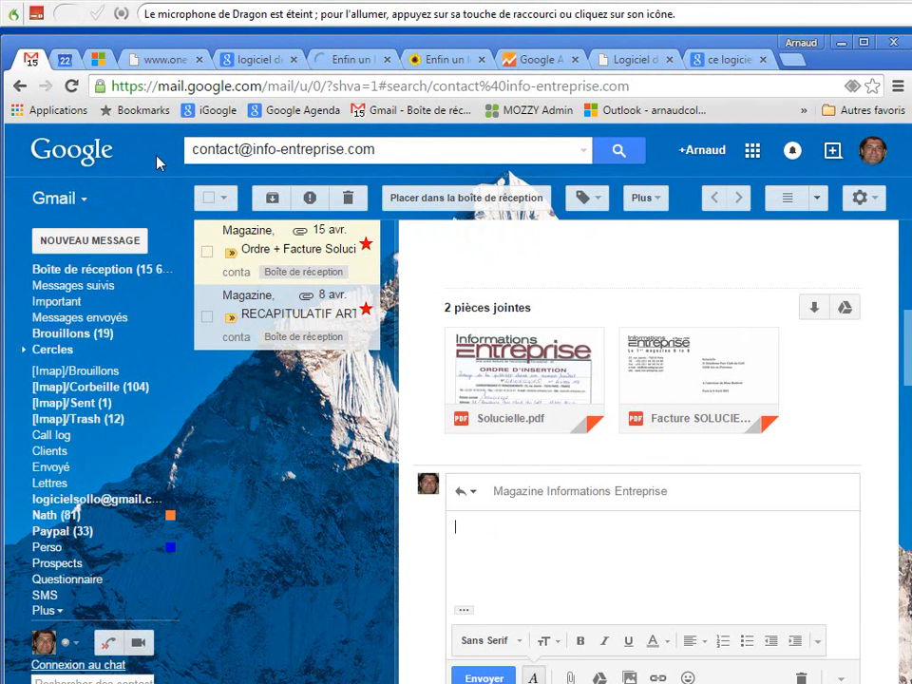
Step: Turn the microphone on, erase the stray dictated text, dictate a courteous reply about returning the annotated document, and transfer it into the email
click(38, 15)
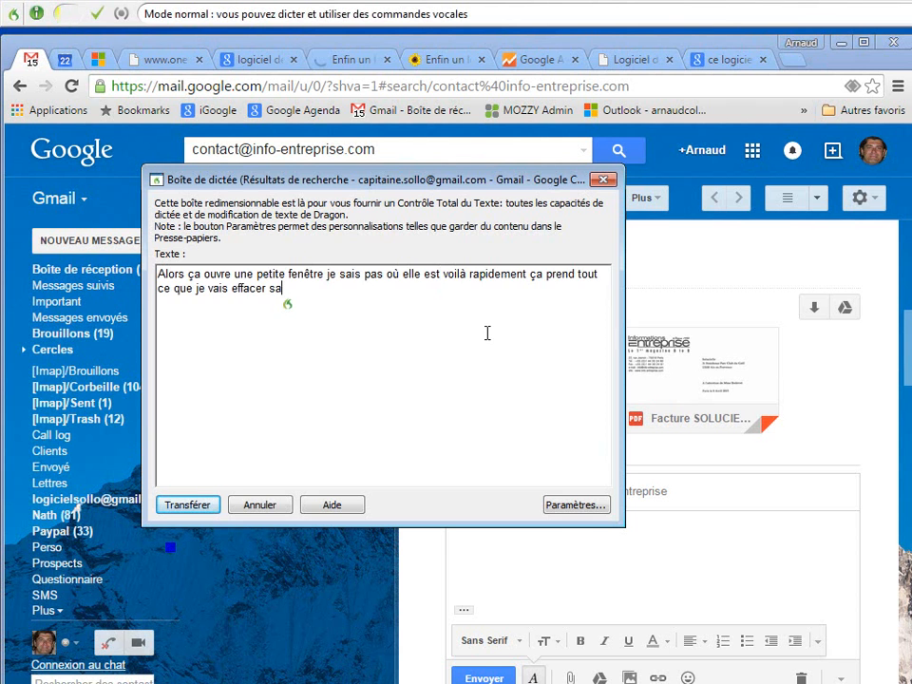
drag(337, 297, 162, 274)
key(Delete)
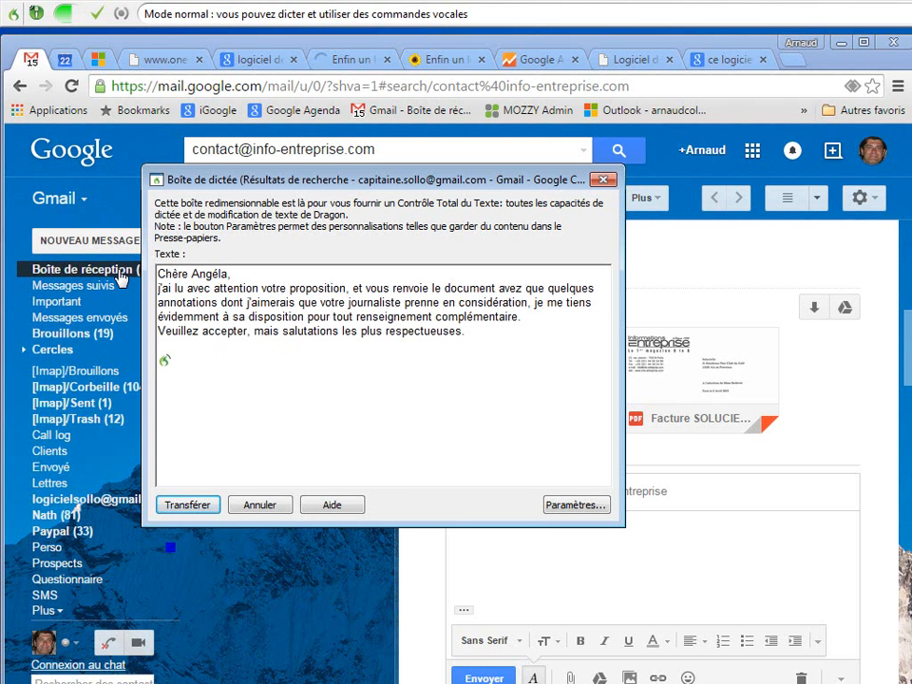
click(196, 509)
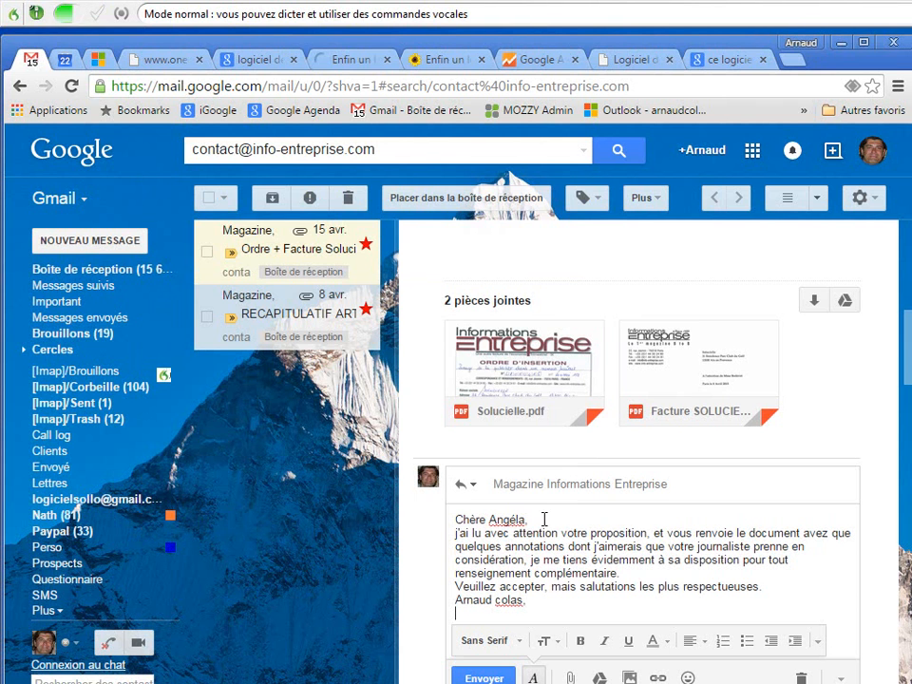
Step: Turn the microphone off and close the new dictation box, discarding its untransferred text
click(46, 19)
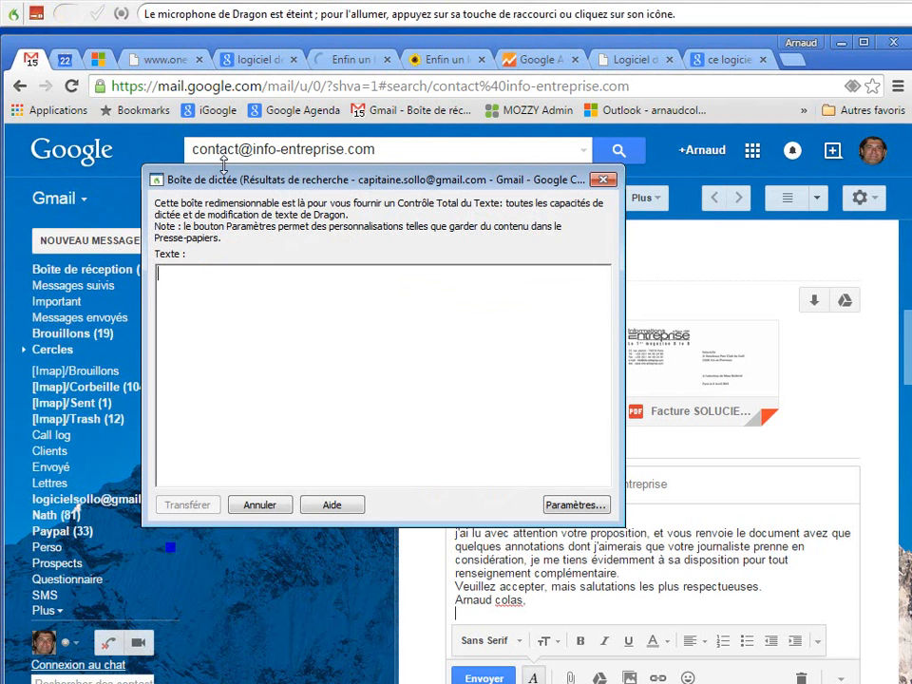
click(262, 505)
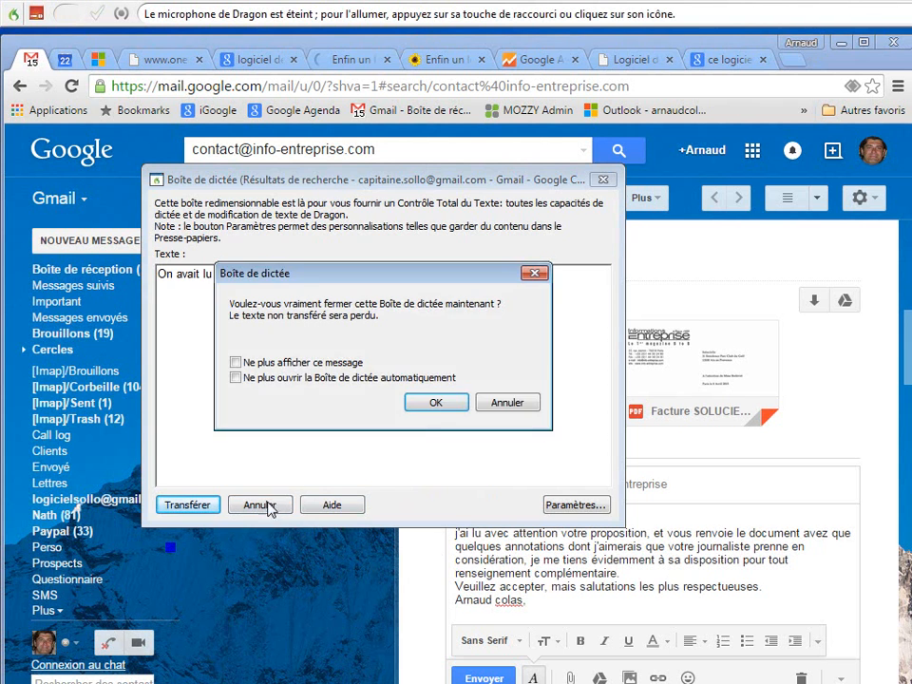
click(440, 406)
Step: Insert a blank line after the reply's greeting and a line break after "votre proposition,"
text(,)
key(Return)
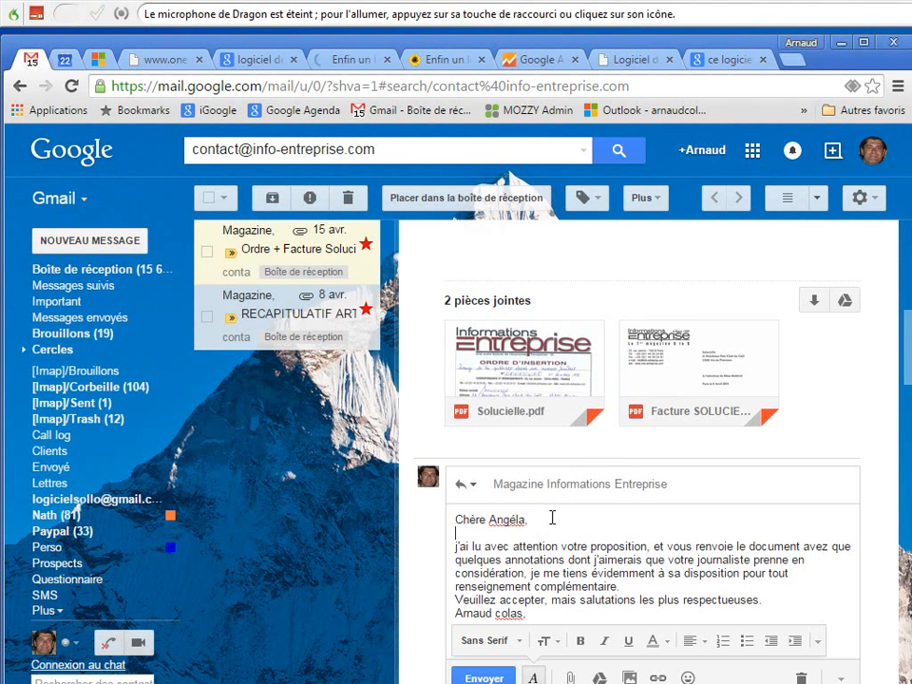
click(654, 546)
key(Return)
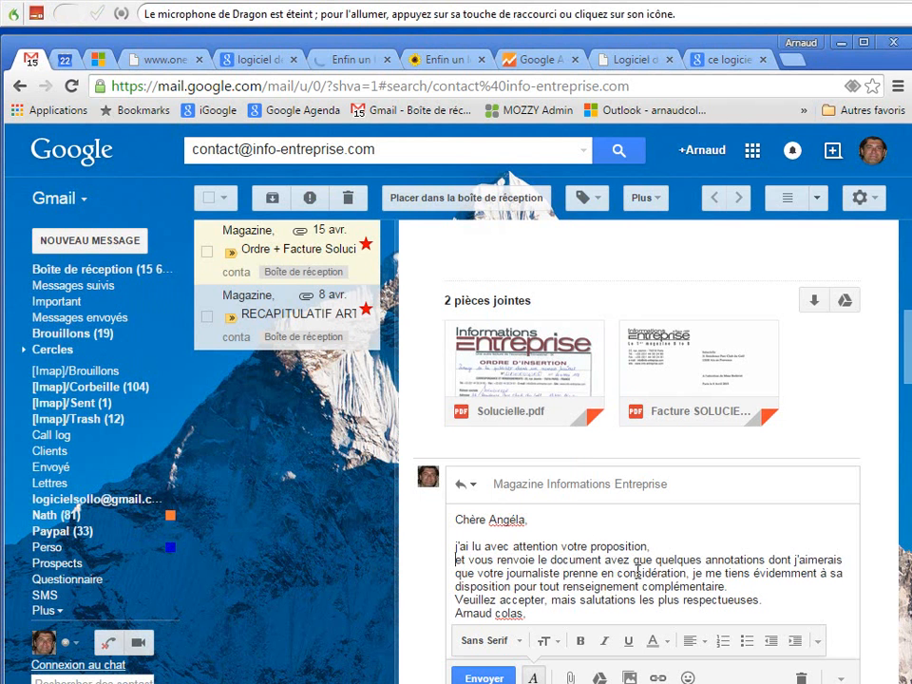
Step: Correct "avez que" to "avec" before "quelques annotations" in the reply
drag(624, 561, 630, 562)
text(c)
key(Delete)
key(Delete)
key(Delete)
key(Delete)
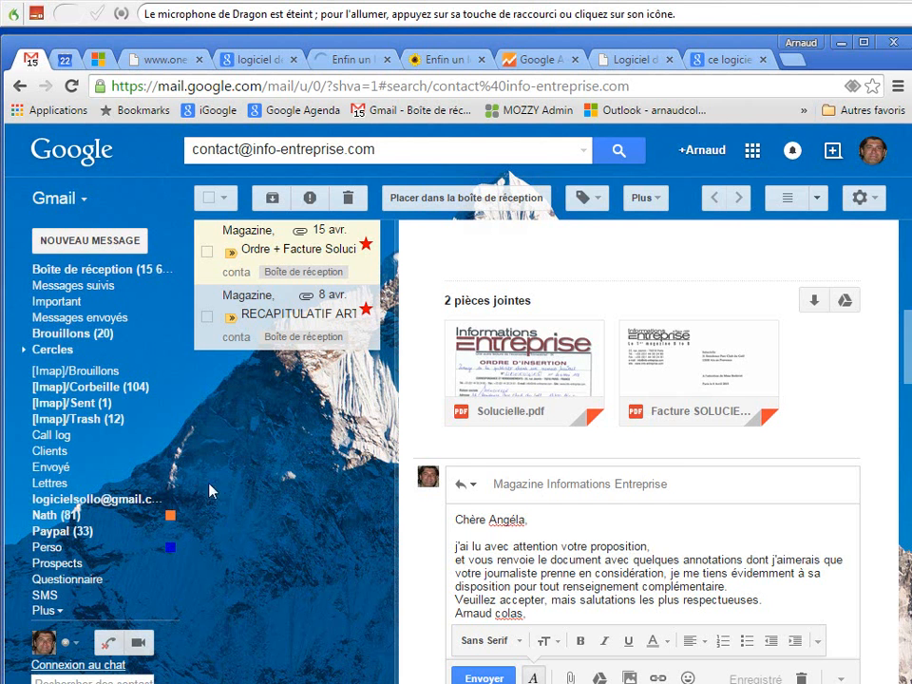
Step: Insert three line breaks between the "salutations les plus respectueuses." sentence and the signature
click(772, 599)
key(Return)
key(Return)
key(Return)
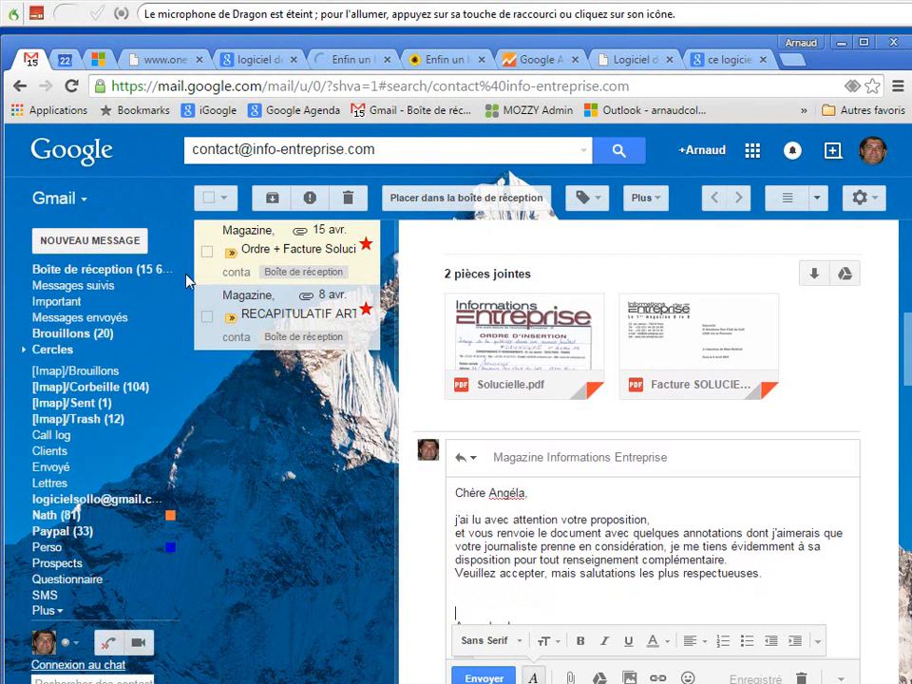
Step: Dictate a French paragraph saying sollo is developed entirely in Microsoft access, using "visuel Basic" rather than macro-commandes, and transfer it into the reply
click(39, 16)
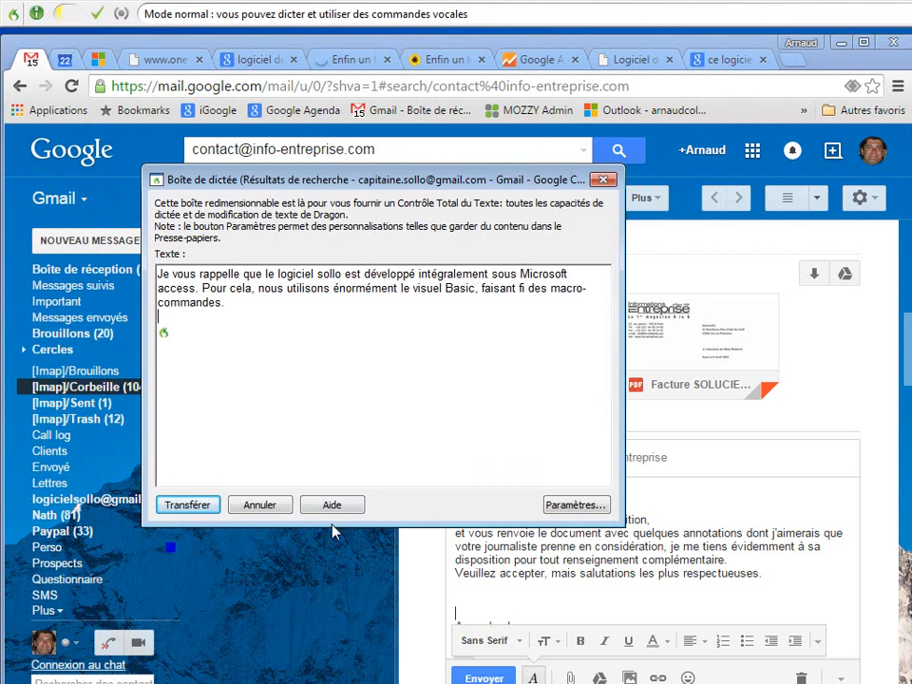
click(438, 587)
click(190, 504)
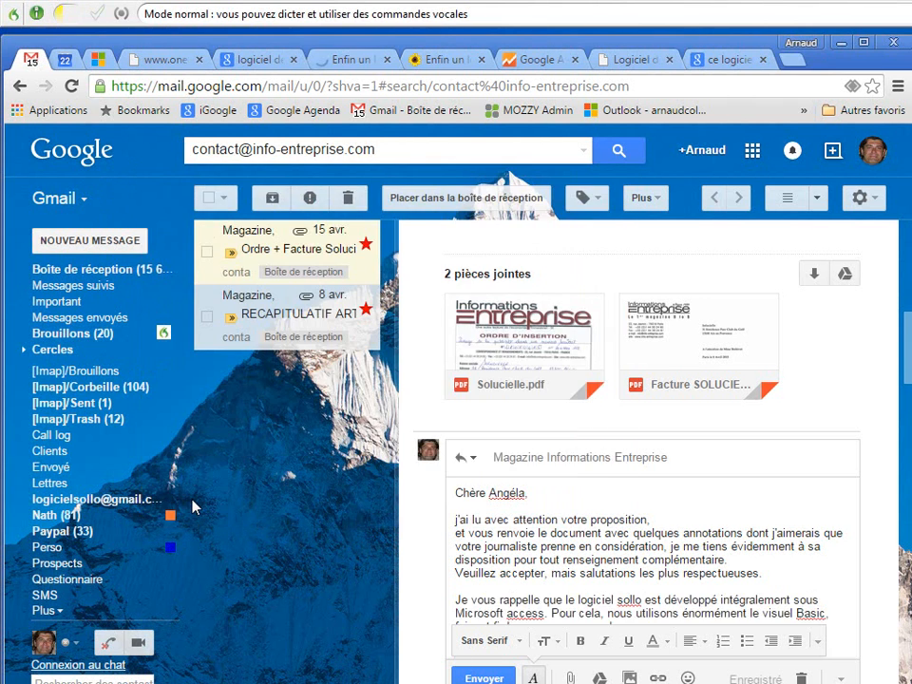
Step: Stop the dictation and discard the leftover words "Extrême assez efficace" with the dictation box
click(34, 13)
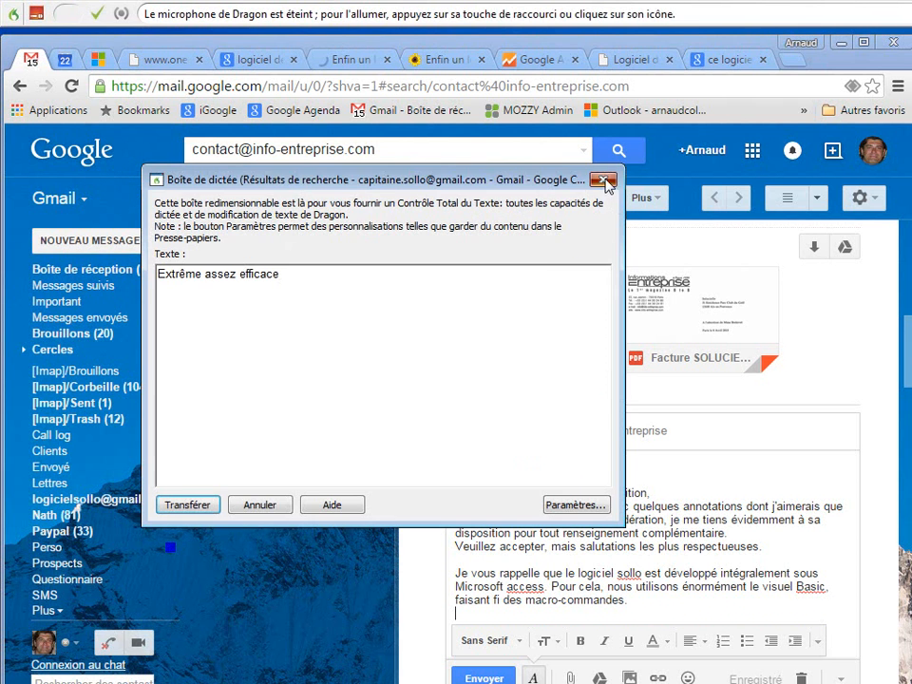
click(605, 180)
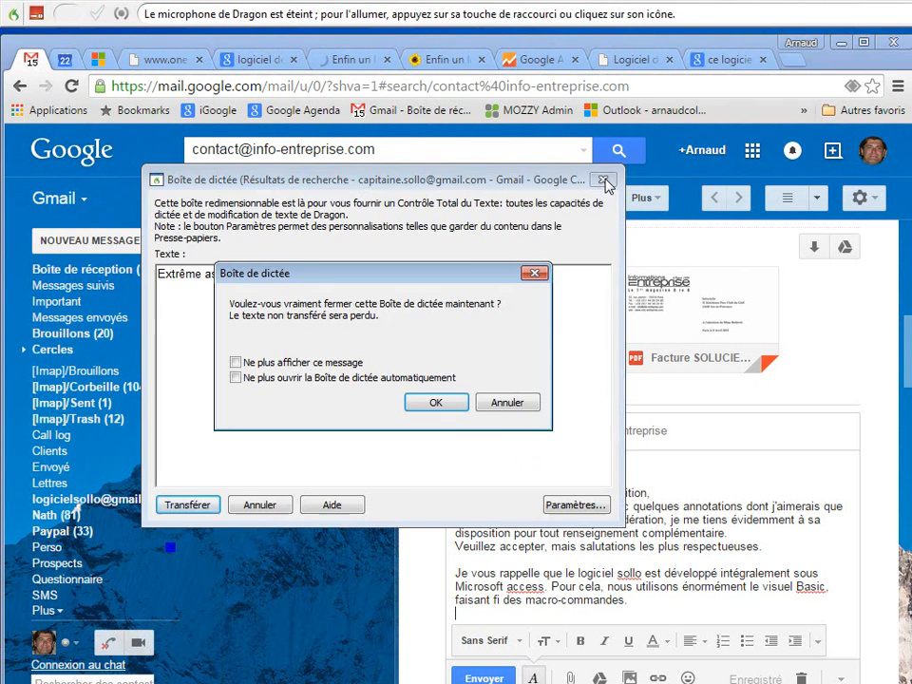
click(444, 404)
drag(618, 573, 643, 573)
click(576, 586)
drag(766, 587, 790, 587)
click(779, 589)
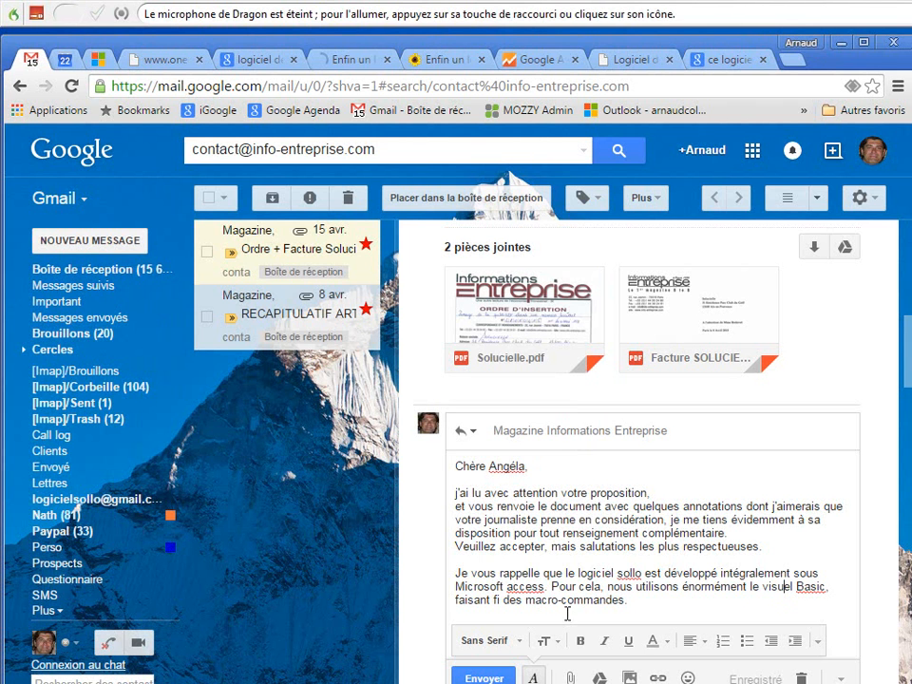
Step: Capitalize "access" as "Access" after "Microsoft" and place the cursor at the end of that paragraph
drag(554, 589, 455, 587)
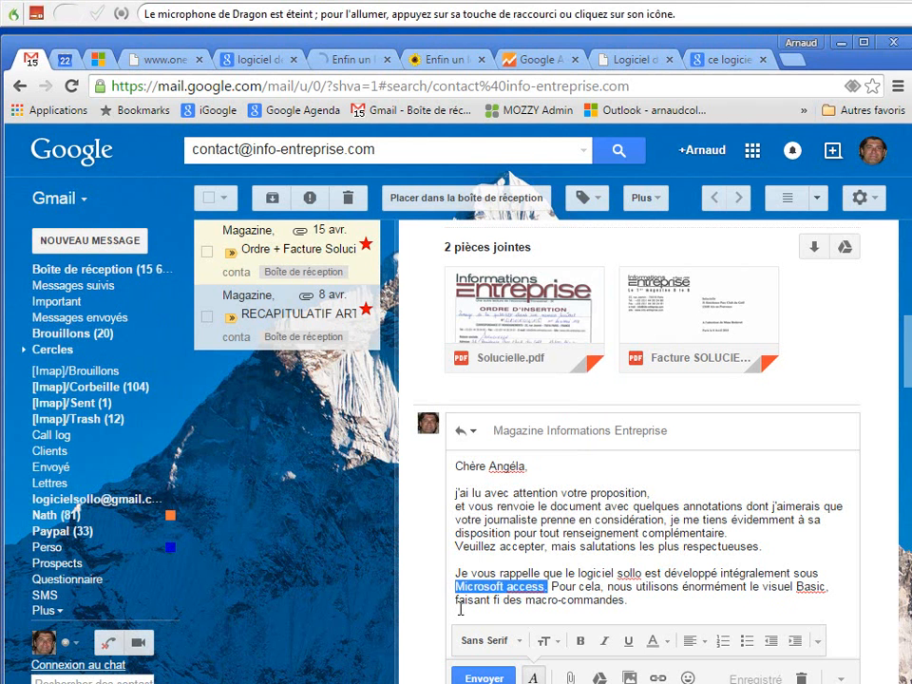
click(512, 588)
drag(512, 589, 508, 588)
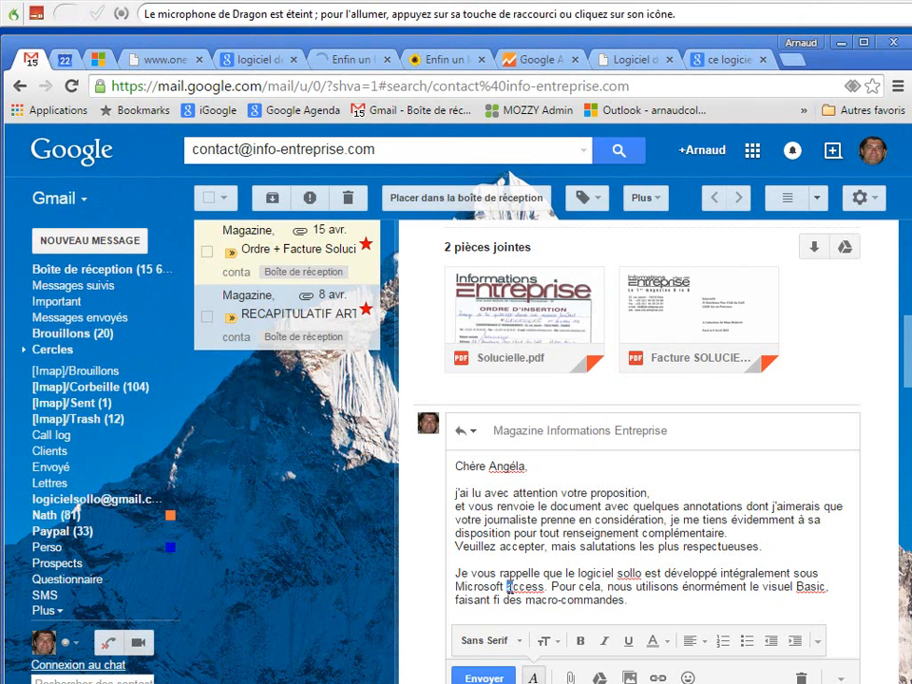
text(A)
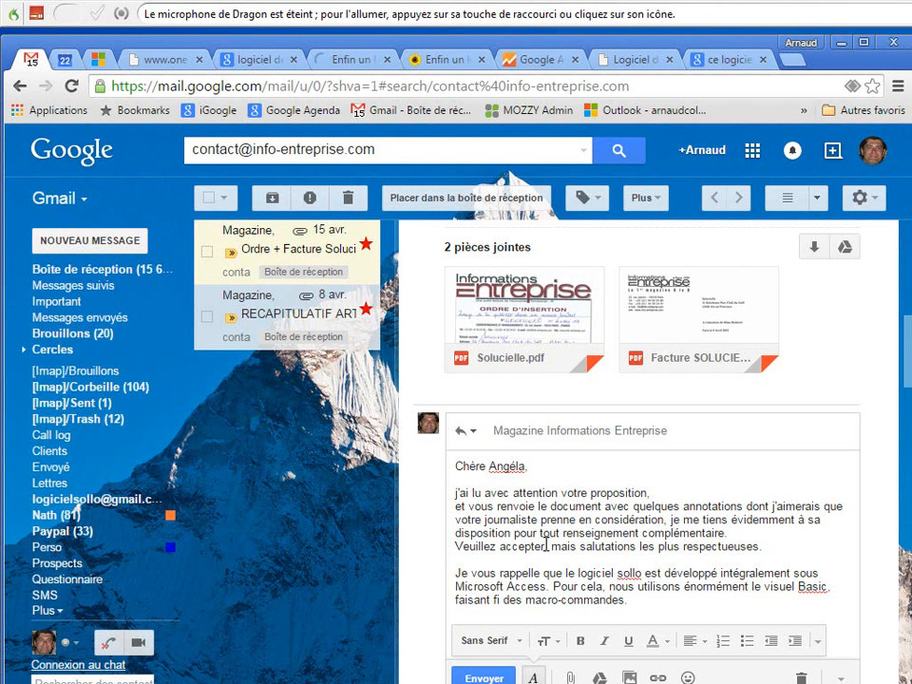
click(641, 603)
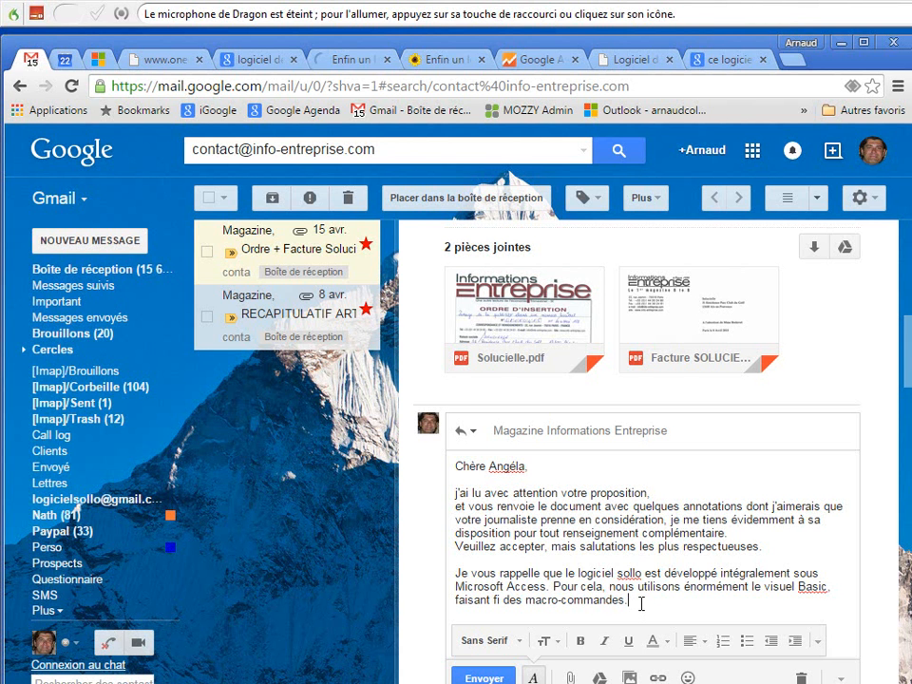